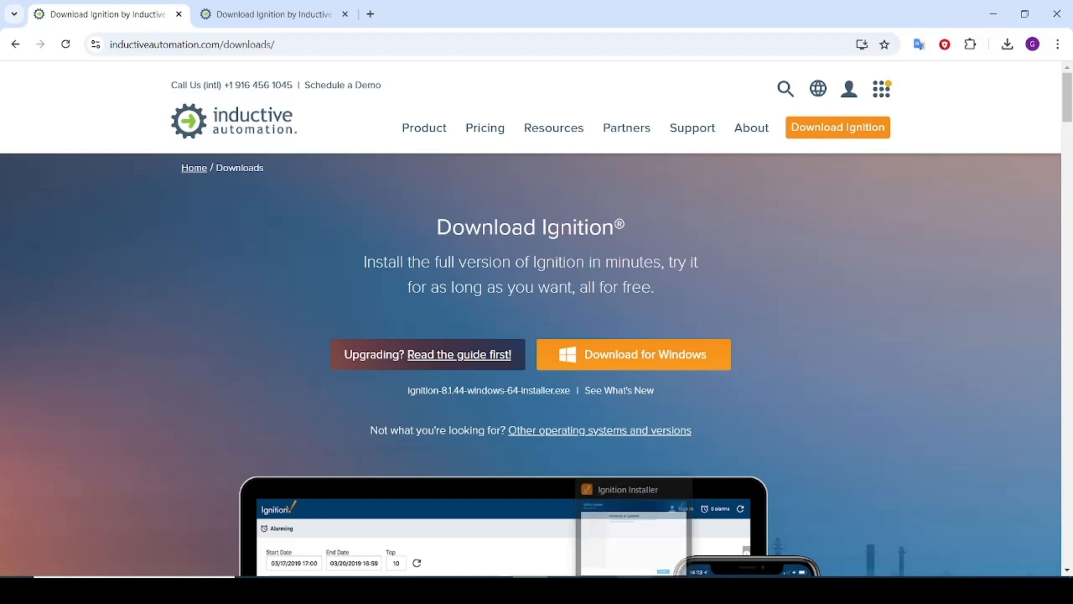
Install Ignition 8.1.44 to the default path with Typical modules, finishing with Start Ignition Now checked
{"action": "left_click", "coordinate": [634, 590]}
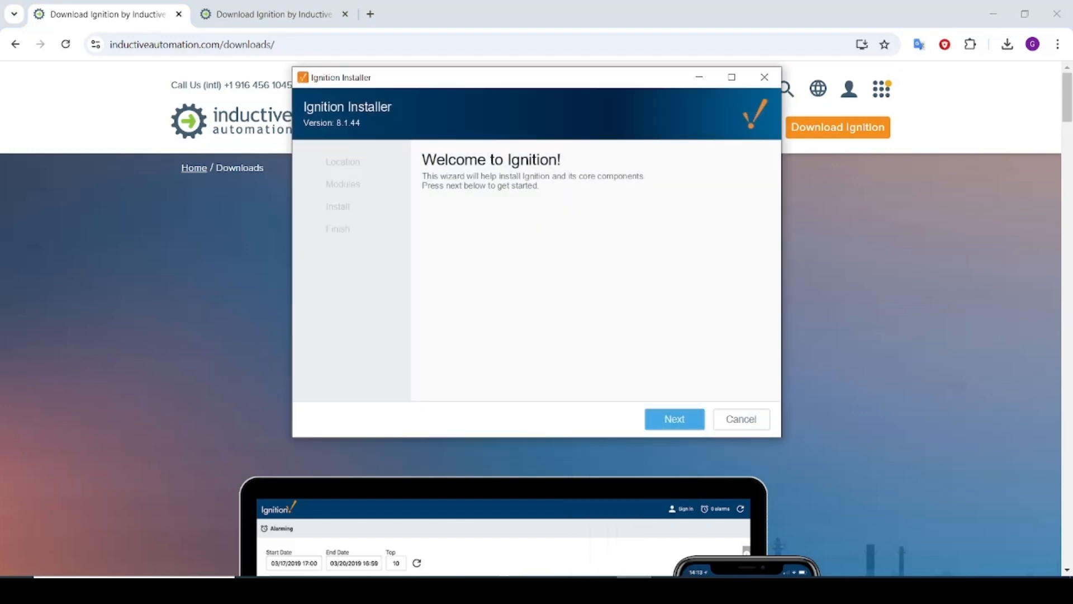
{"action": "left_click", "coordinate": [677, 419]}
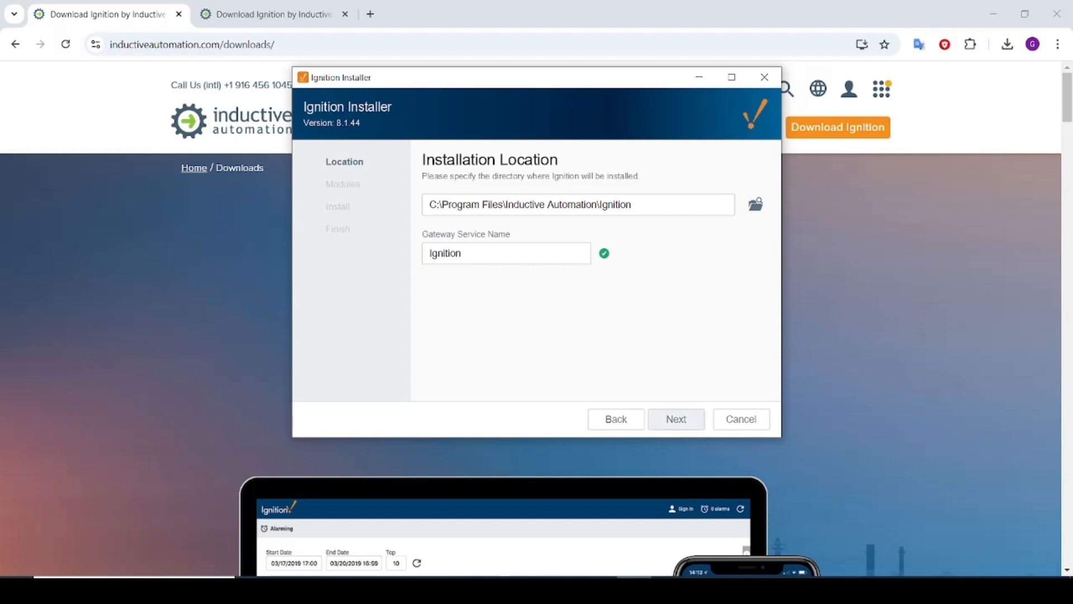
{"action": "left_click", "coordinate": [676, 419]}
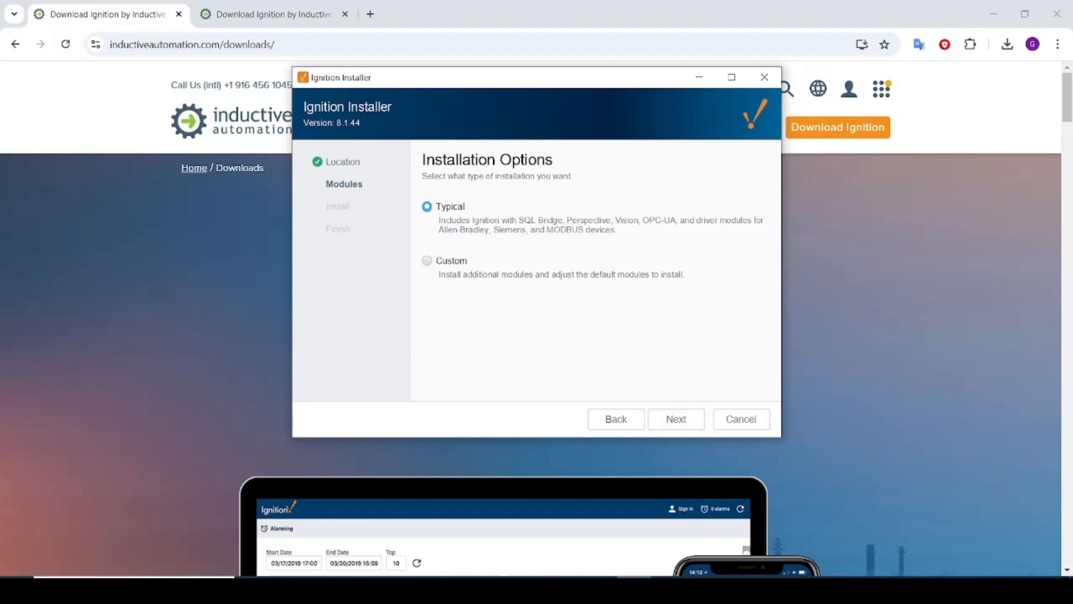
{"action": "left_click", "coordinate": [676, 419]}
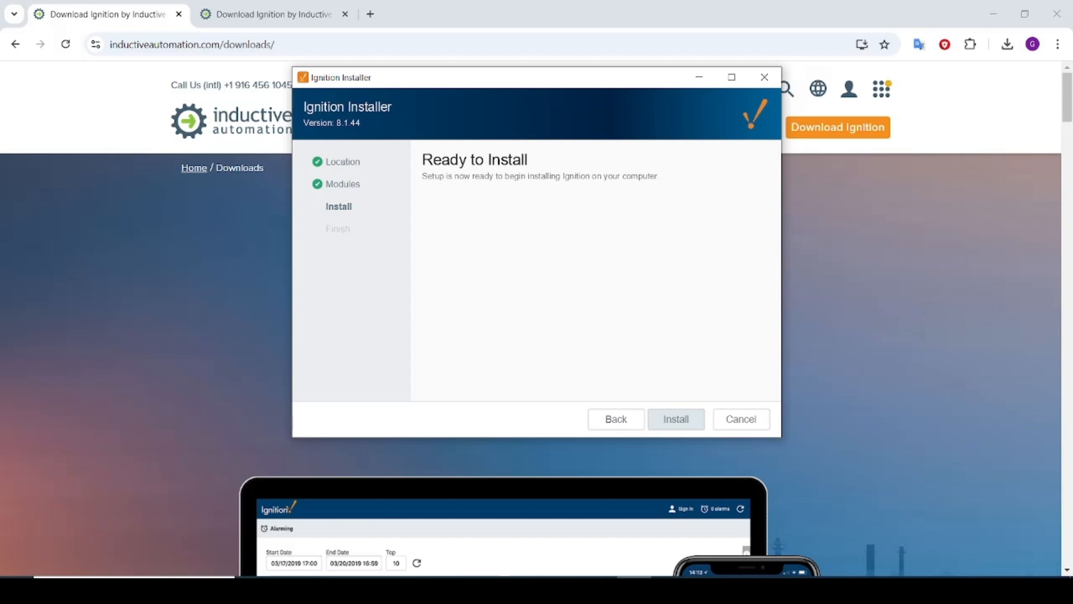
{"action": "left_click", "coordinate": [676, 419]}
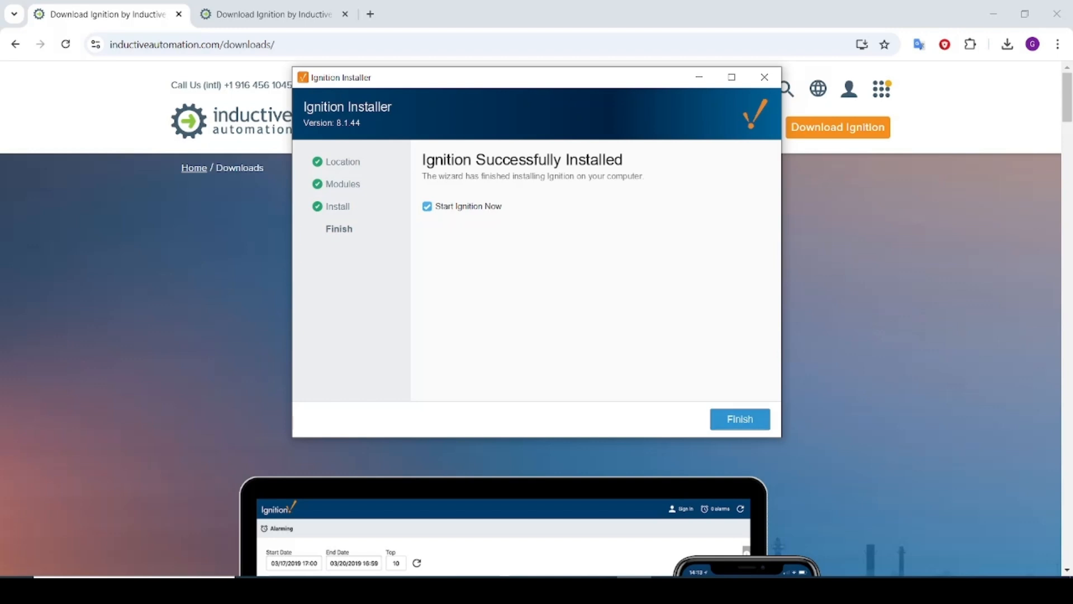
{"action": "left_click", "coordinate": [741, 419]}
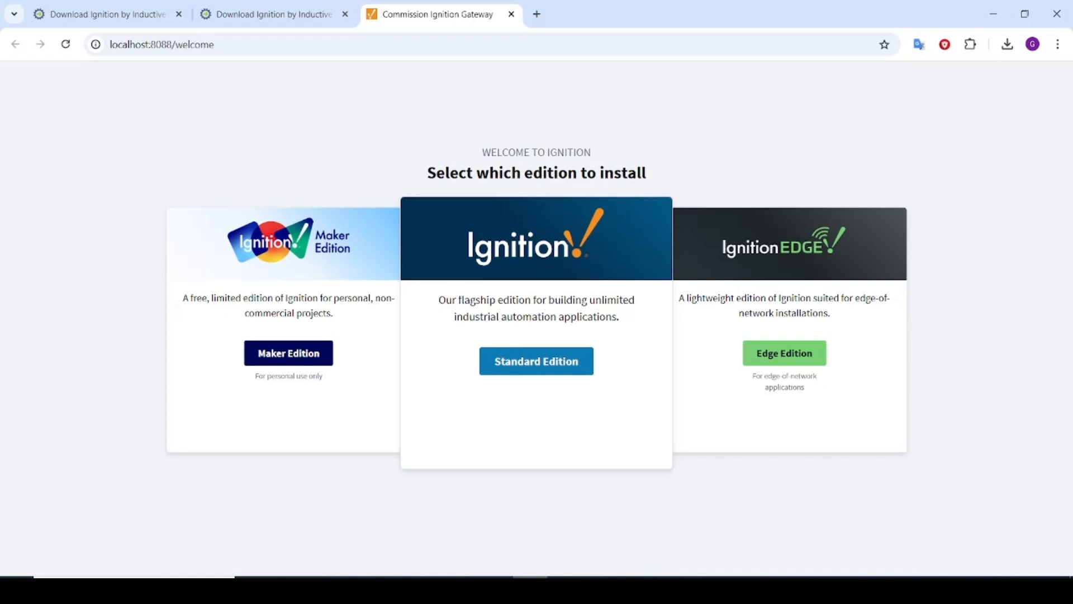
Commission the Standard Edition with user admin and its password, keeping ports 8088, 8043 and 8060
{"action": "left_click", "coordinate": [536, 361]}
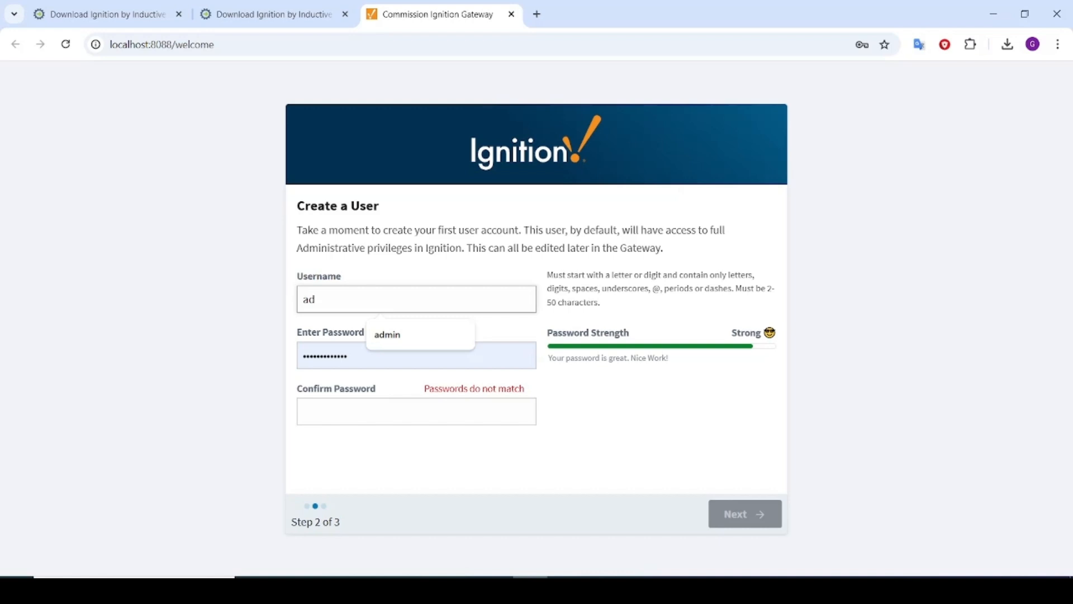
{"action": "key", "text": "Down"}
{"action": "key", "text": "Return"}
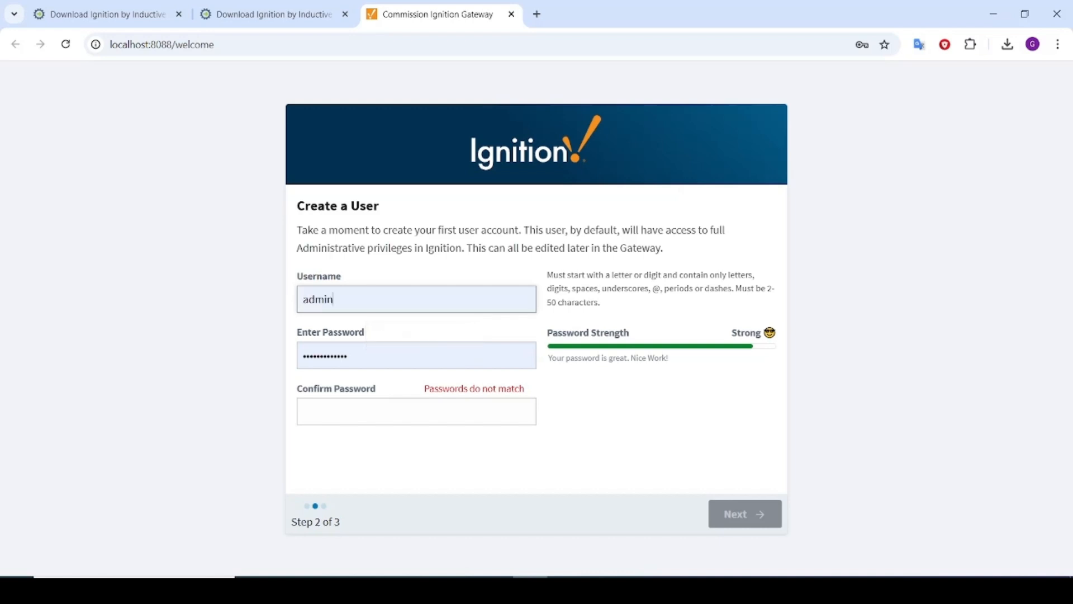
{"action": "key", "text": "Tab"}
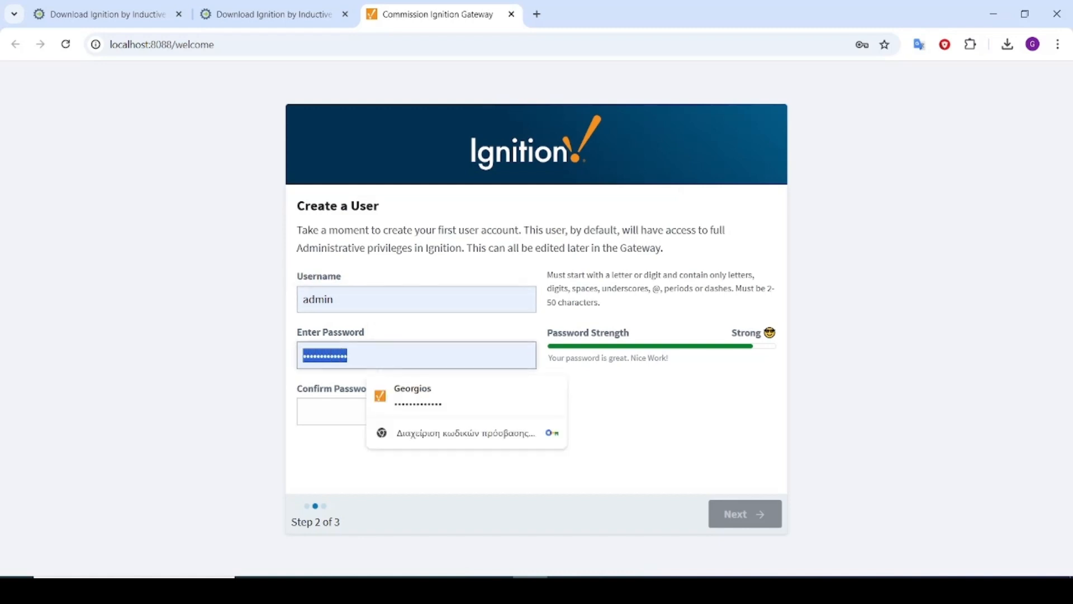
{"action": "type", "text": "ad"}
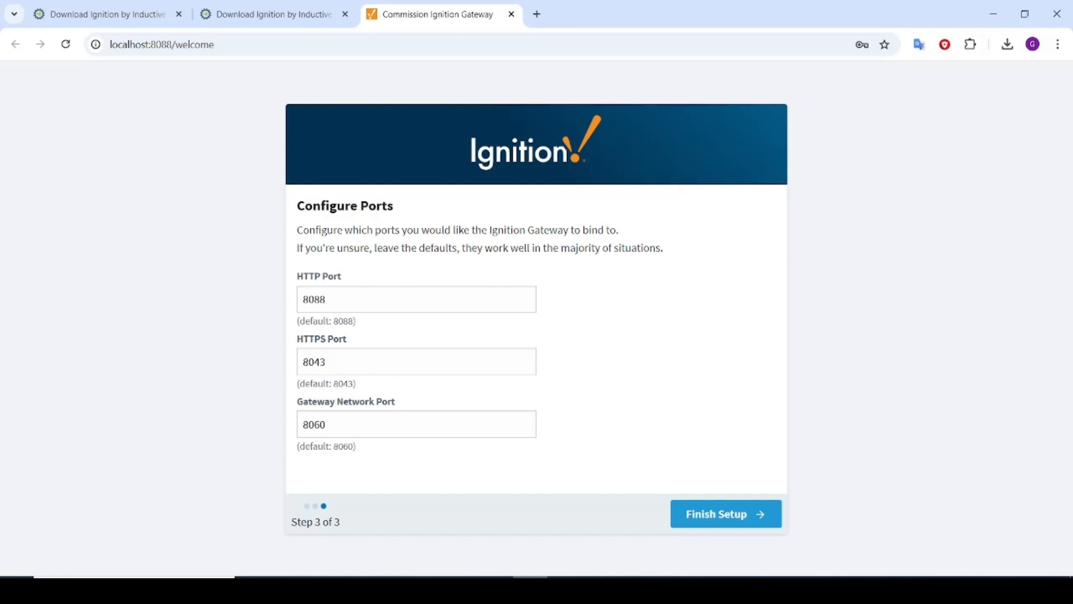
{"action": "left_click", "coordinate": [726, 514]}
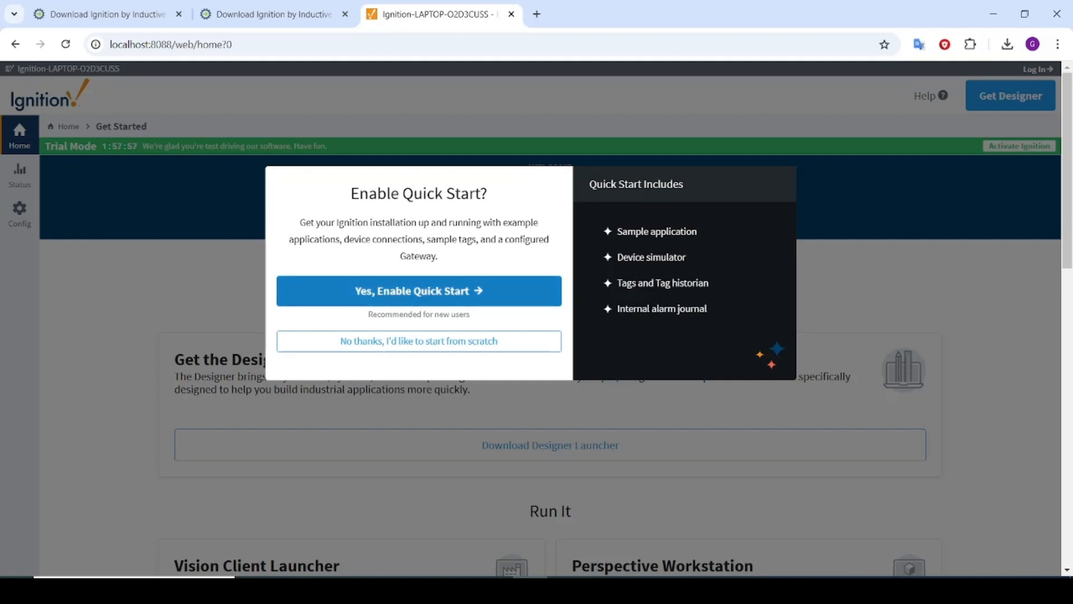
Enable Quick Start, then log in to the gateway as admin with the account password
{"action": "left_click", "coordinate": [419, 291]}
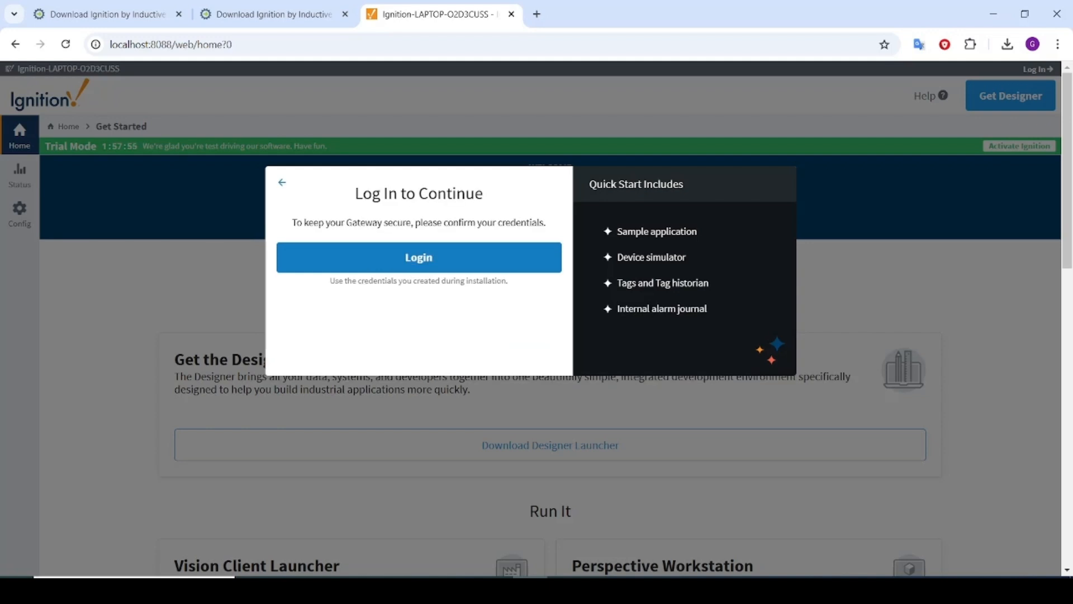
{"action": "left_click", "coordinate": [419, 257]}
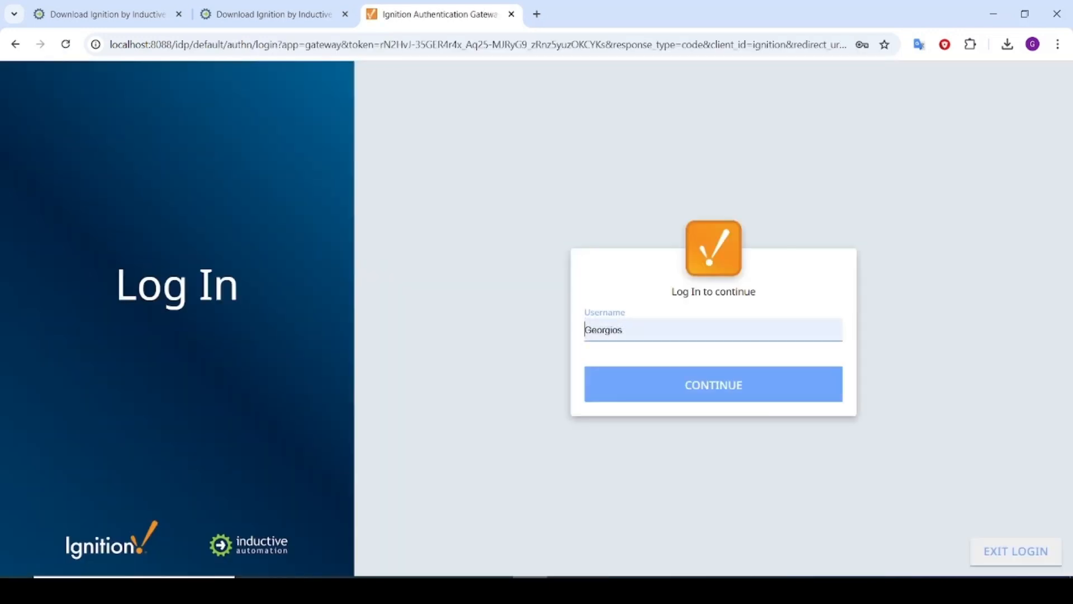
{"action": "double_click", "coordinate": [609, 330]}
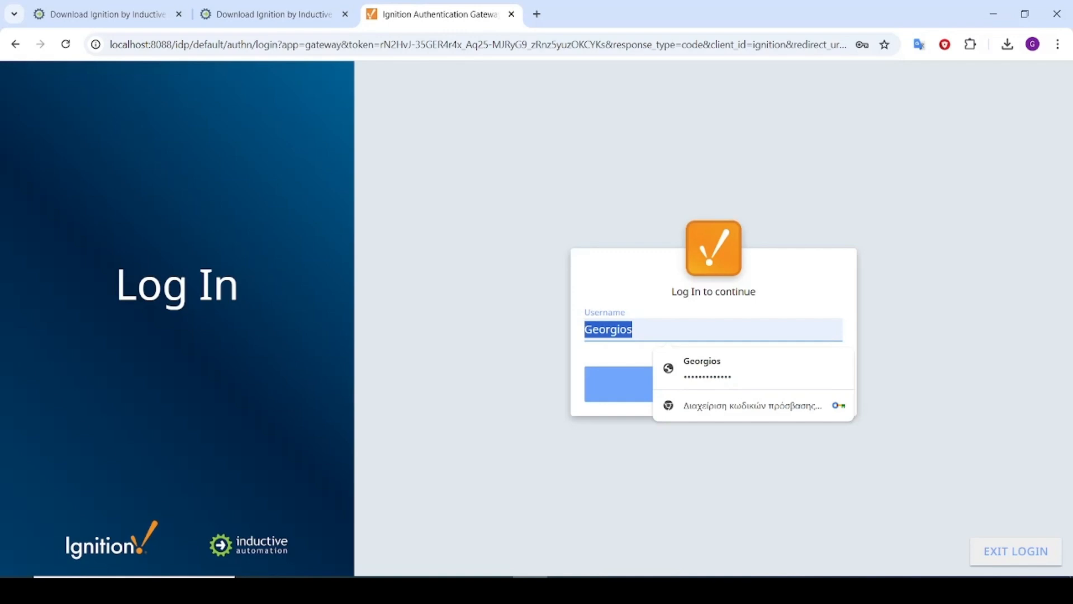
{"action": "type", "text": "admin"}
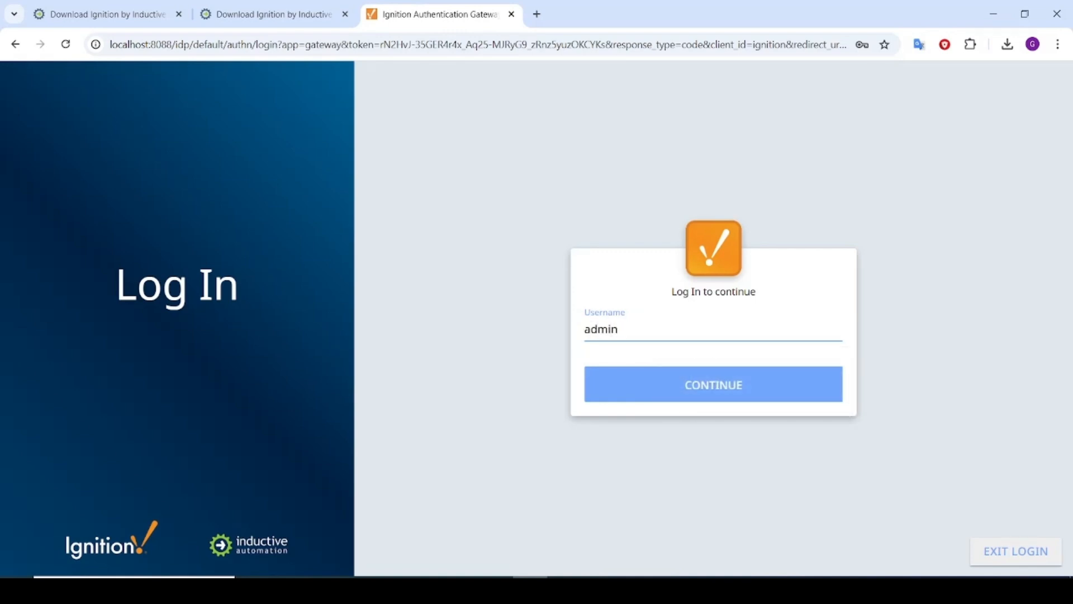
{"action": "key", "text": "Return"}
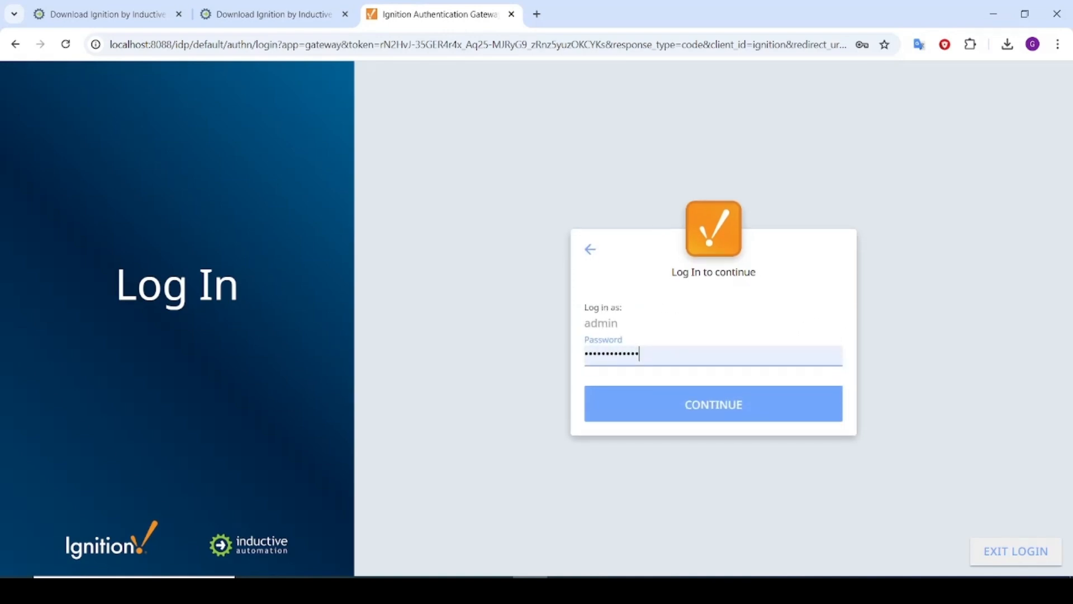
{"action": "key", "text": "ctrl+a"}
{"action": "type", "text": "••••••"}
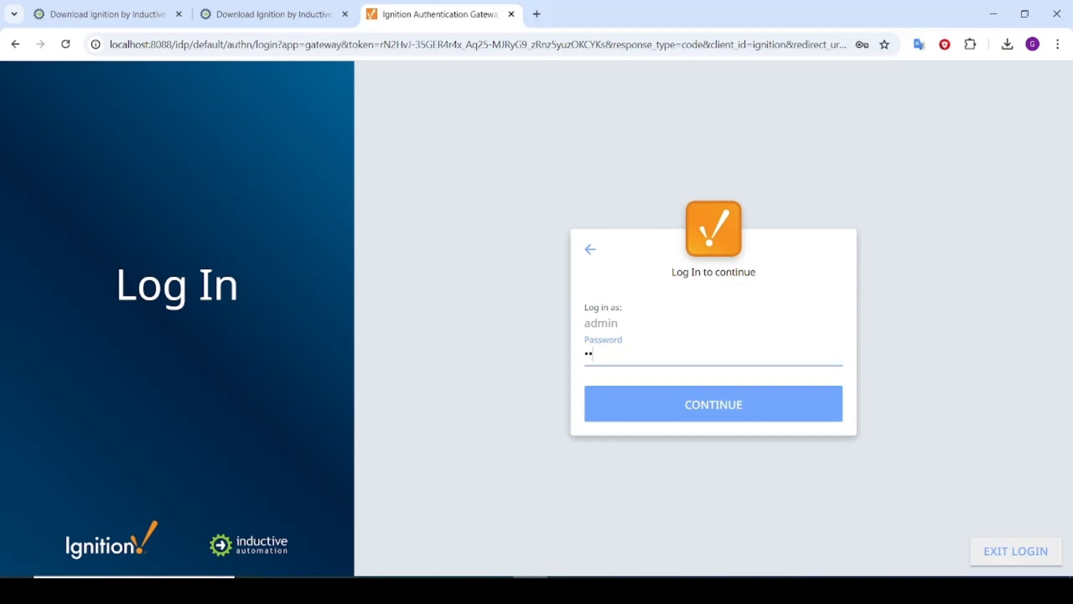
{"action": "type", "text": "••"}
{"action": "key", "text": "Return"}
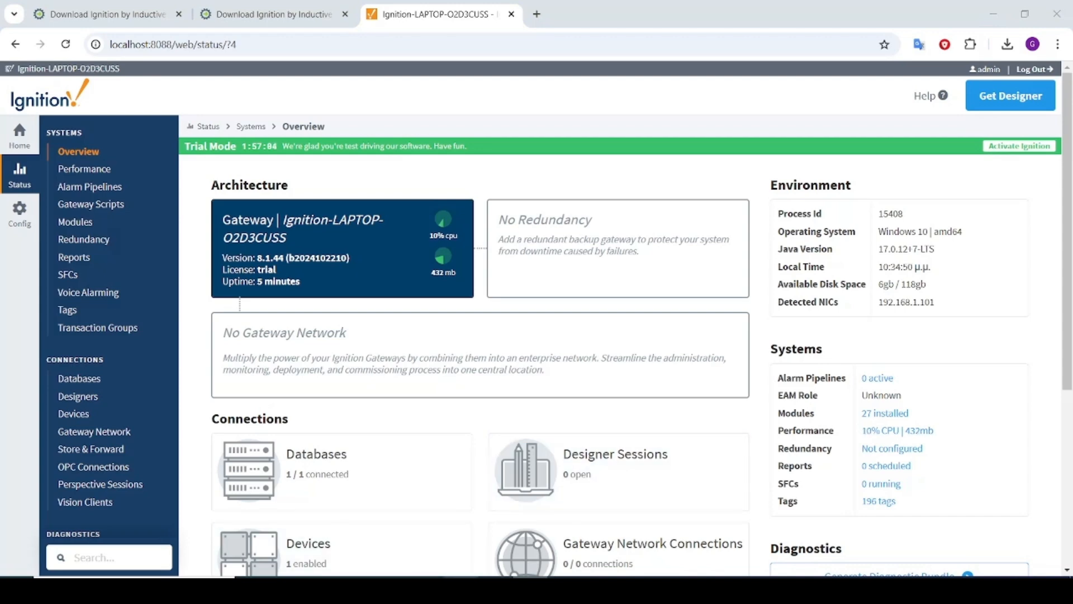
Confirm the Ignition service is running in Windows Services, then return to the gateway Home page
{"action": "left_click", "coordinate": [461, 590]}
{"action": "left_click", "coordinate": [358, 183]}
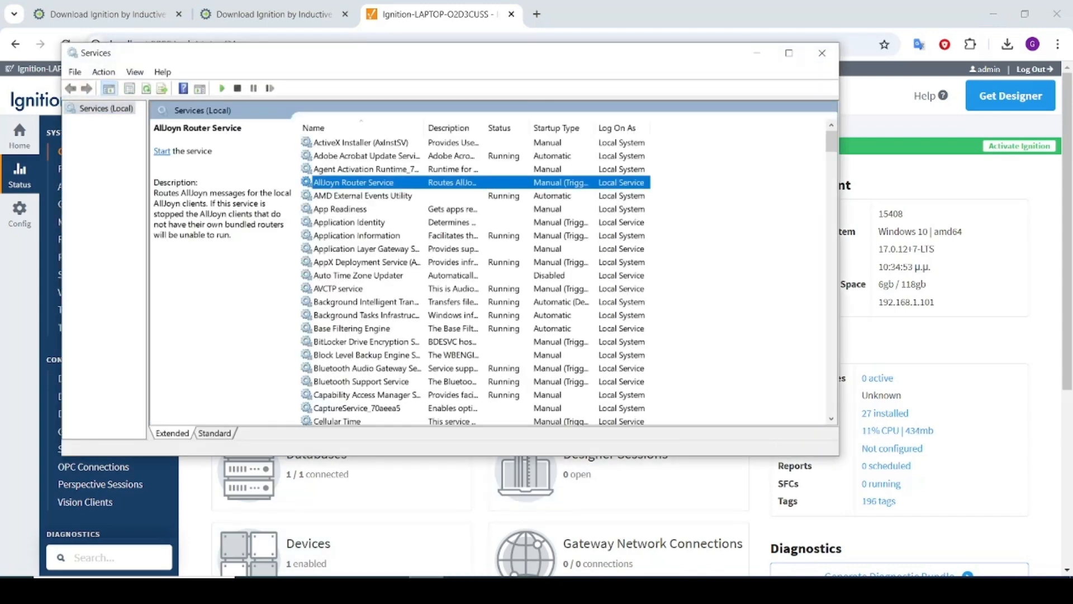
{"action": "key", "text": "i"}
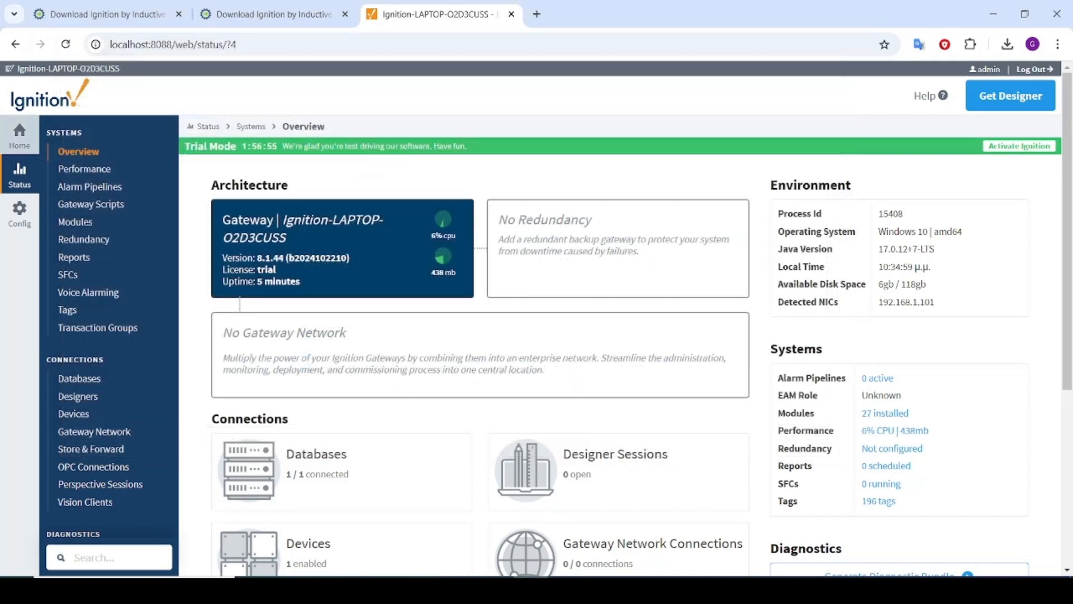
{"action": "left_click", "coordinate": [19, 135]}
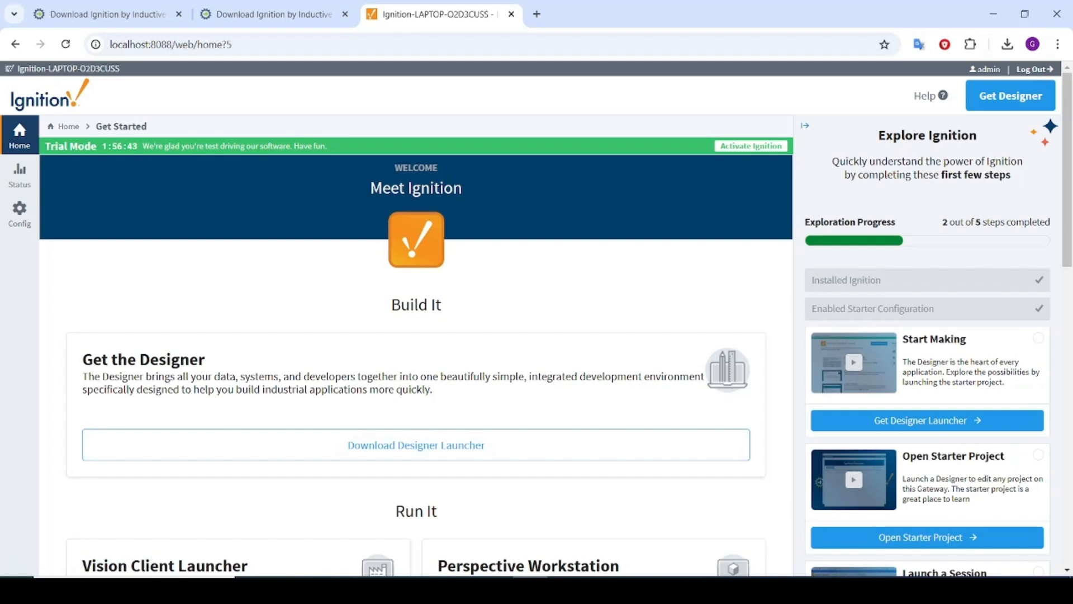
Install Designer Launcher 1.1.44 with the desktop shortcut option and launch it
{"action": "scroll", "coordinate": [417, 375], "scroll_direction": "down", "scroll_amount": 1}
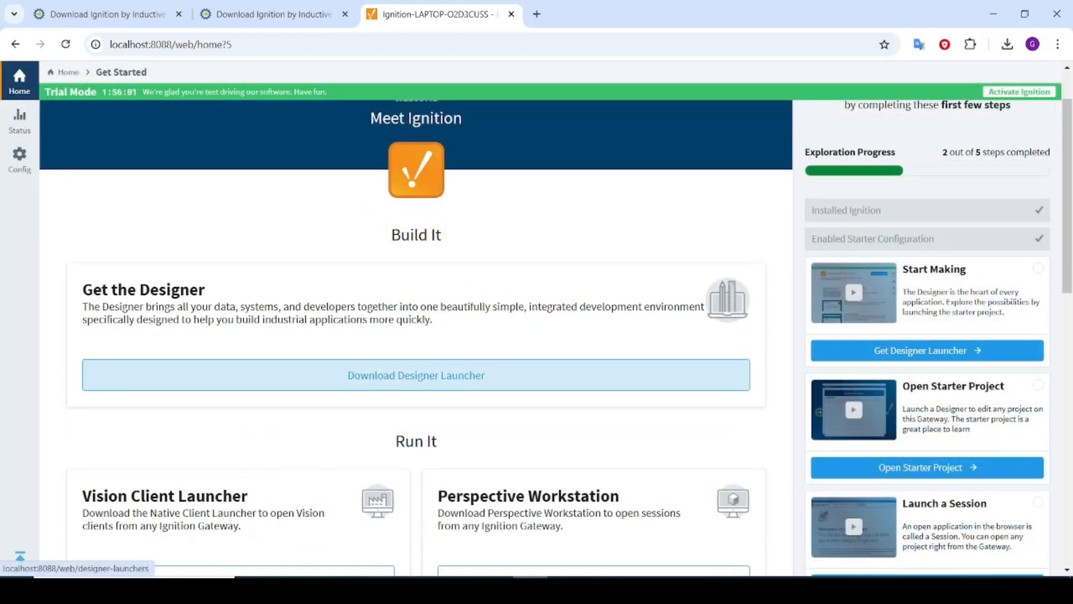
{"action": "left_click", "coordinate": [416, 374]}
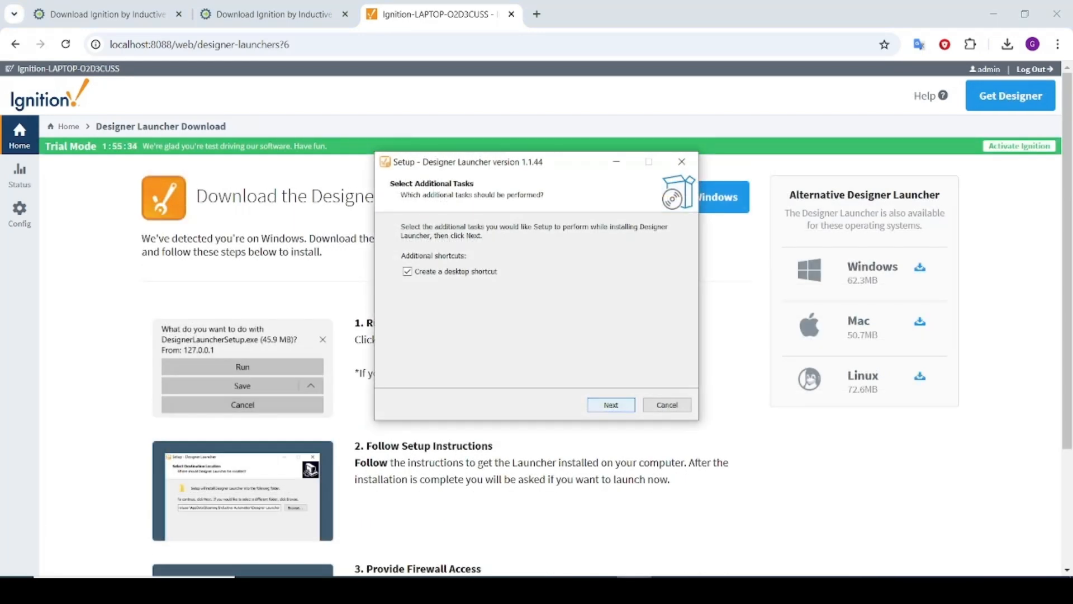
{"action": "left_click", "coordinate": [612, 404]}
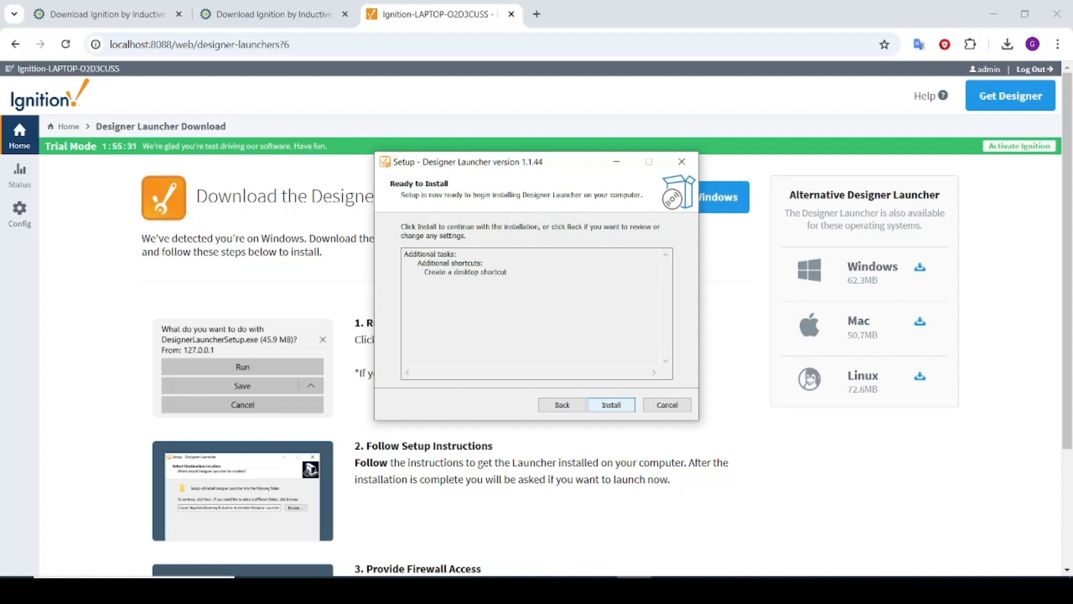
{"action": "left_click", "coordinate": [612, 405]}
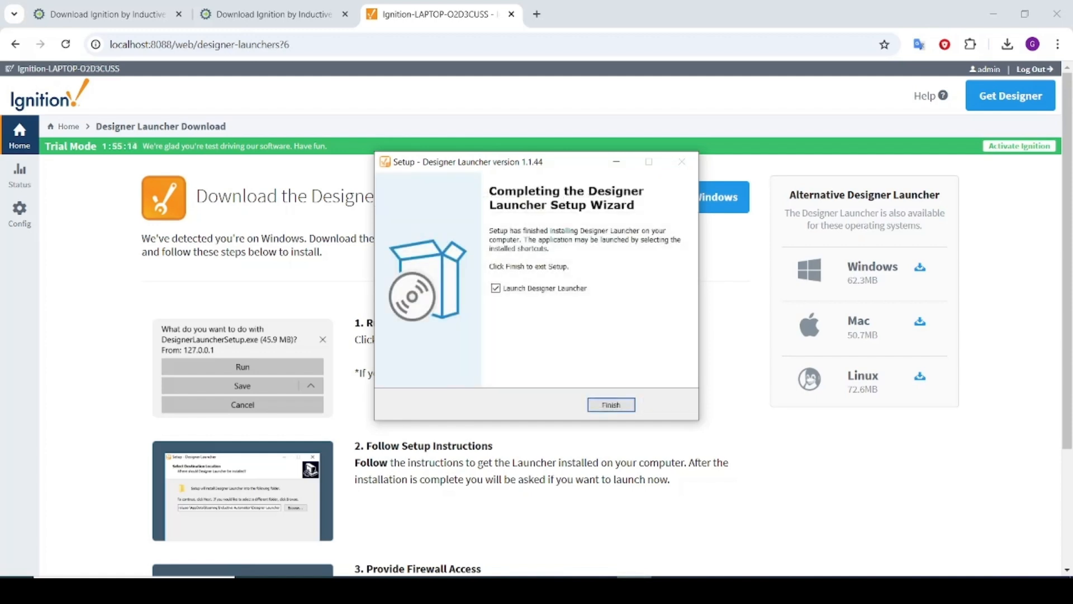
{"action": "left_click", "coordinate": [611, 405]}
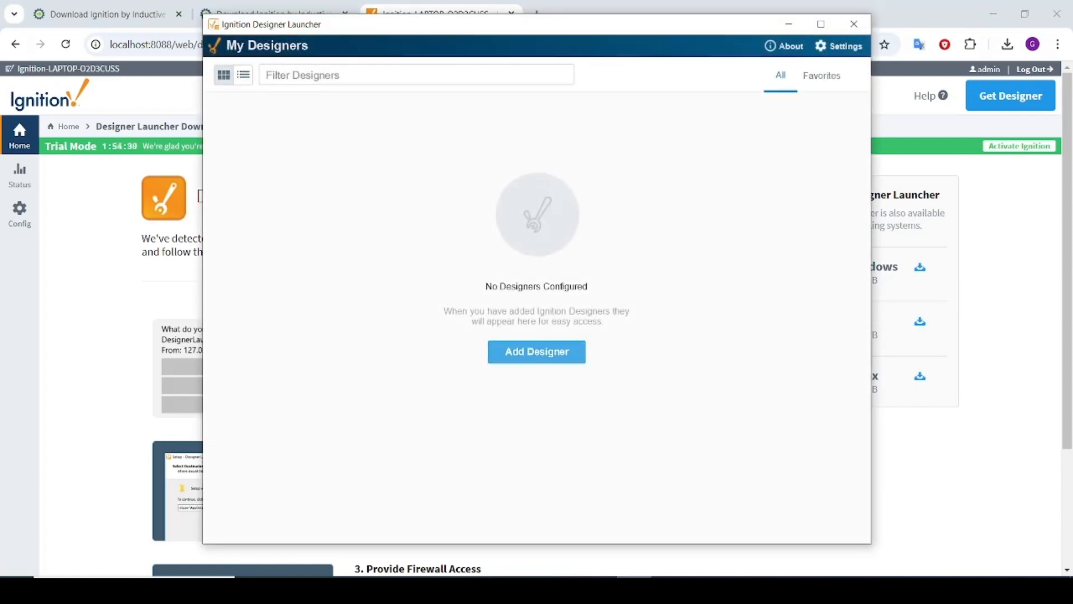
{"action": "left_click", "coordinate": [537, 352]}
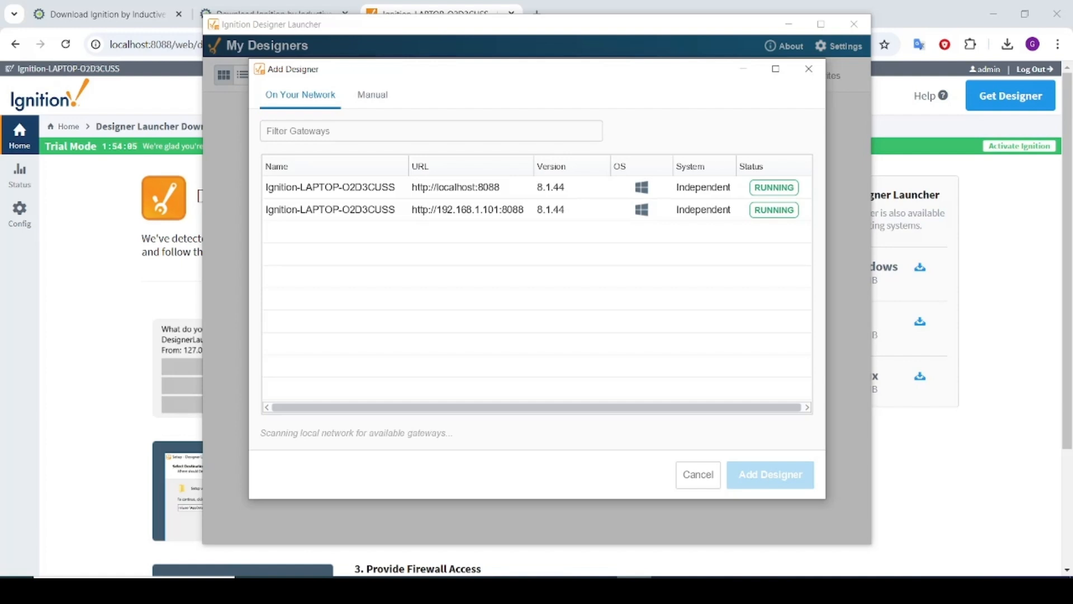
{"action": "left_click", "coordinate": [456, 187]}
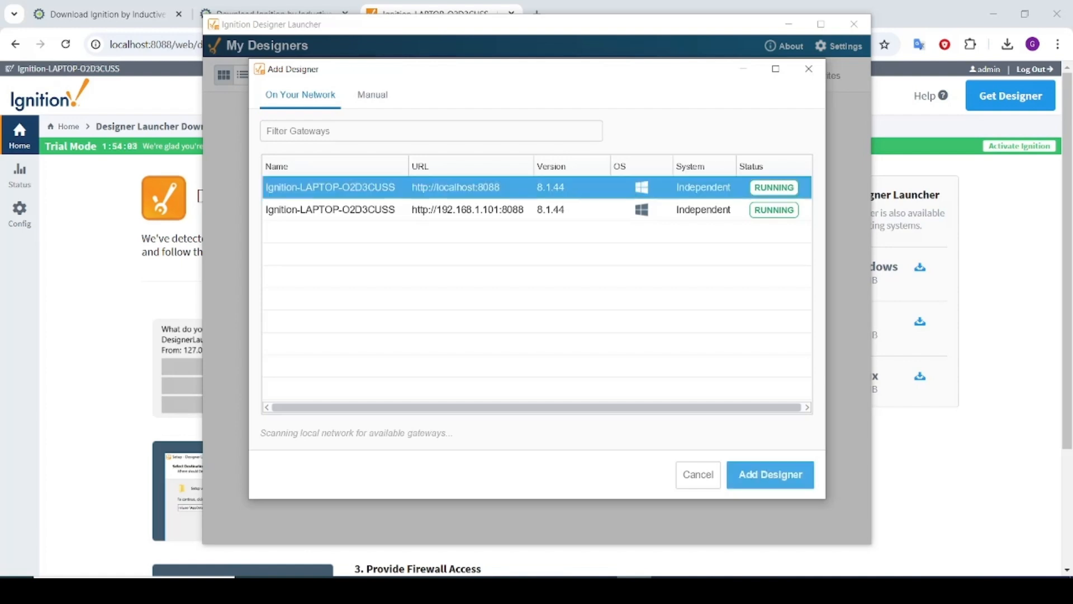
{"action": "left_click", "coordinate": [771, 474]}
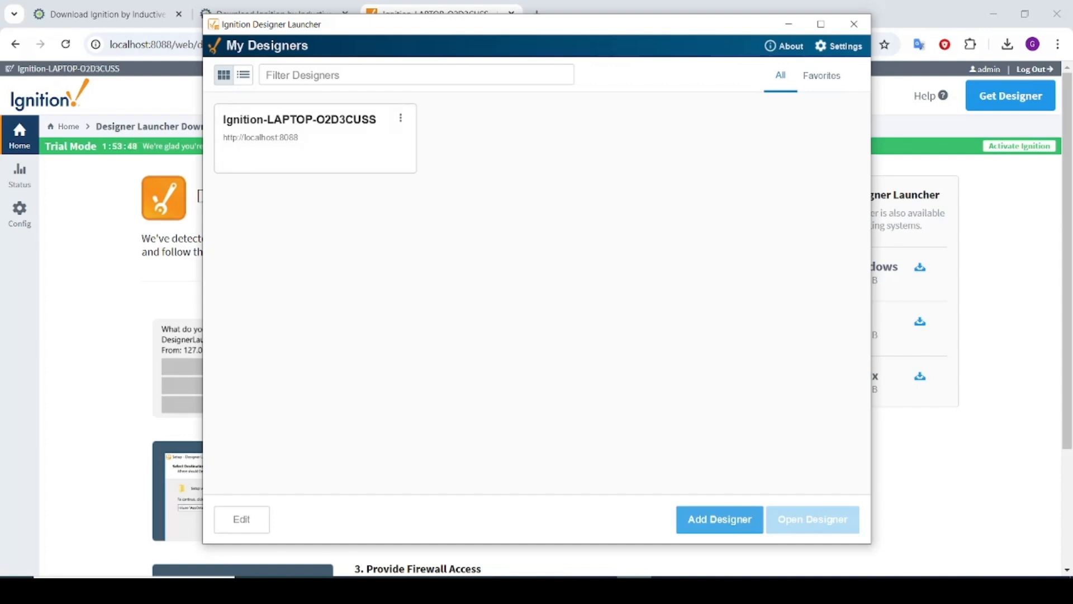
Open the Designer for the localhost gateway and log in as admin with the account password
{"action": "left_click", "coordinate": [315, 146]}
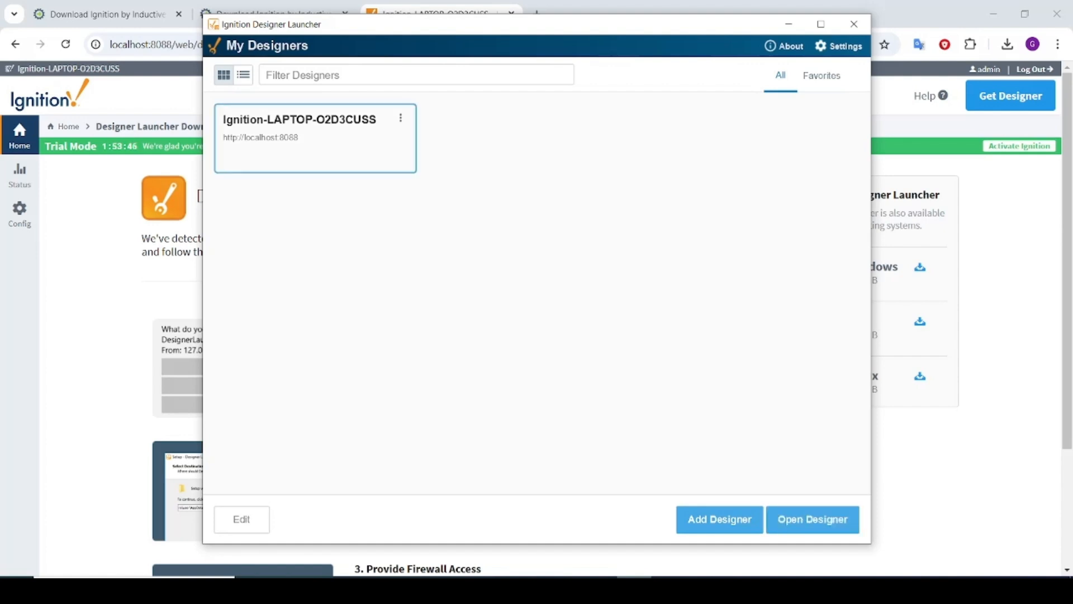
{"action": "left_click", "coordinate": [813, 519]}
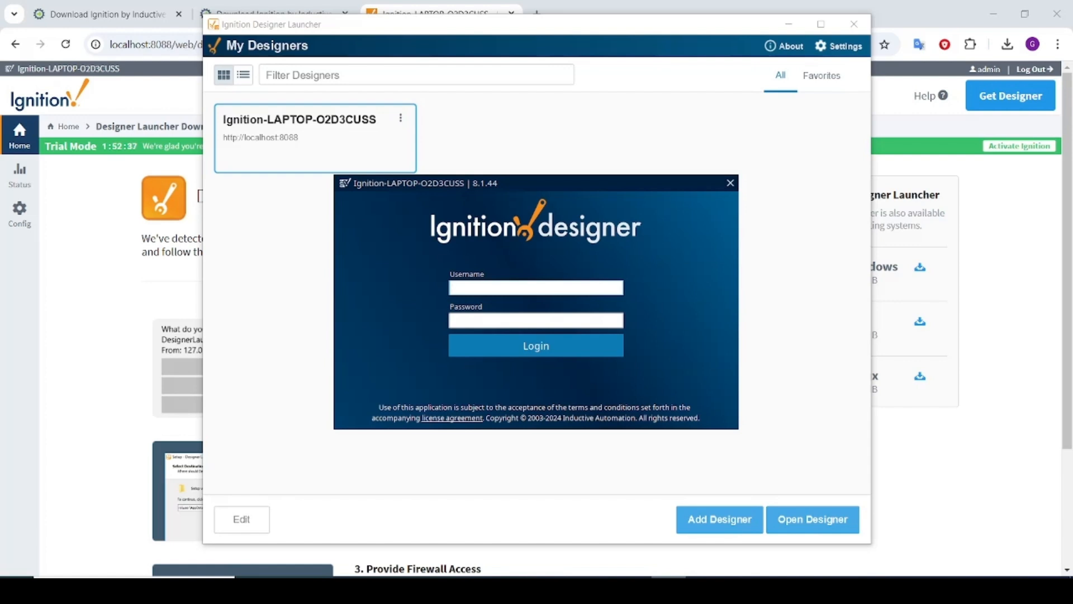
{"action": "type", "text": "admin"}
{"action": "key", "text": "Tab"}
{"action": "type", "text": "password"}
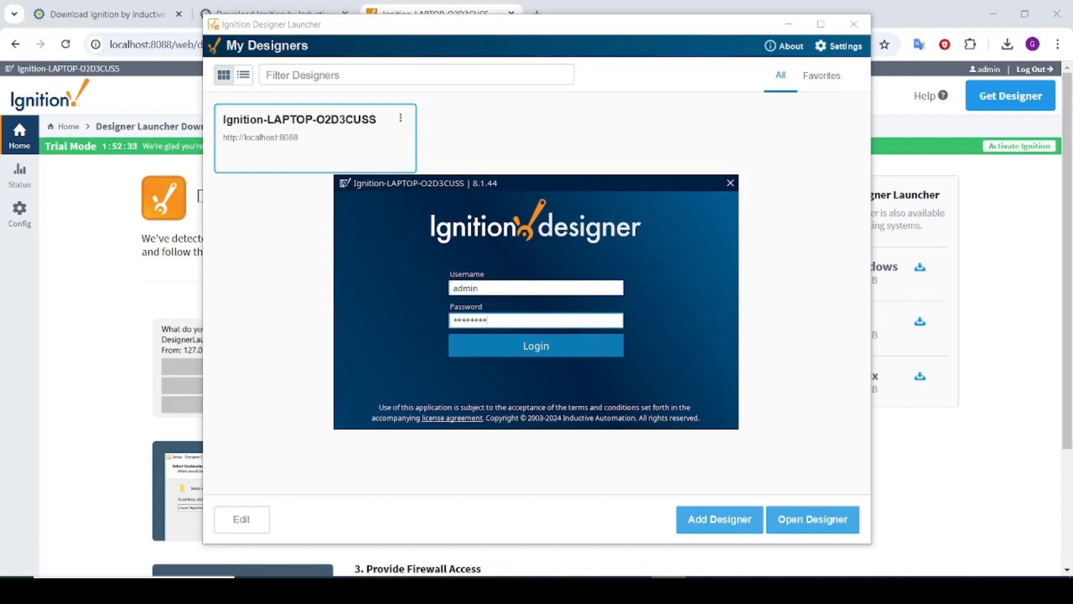
{"action": "key", "text": "Return"}
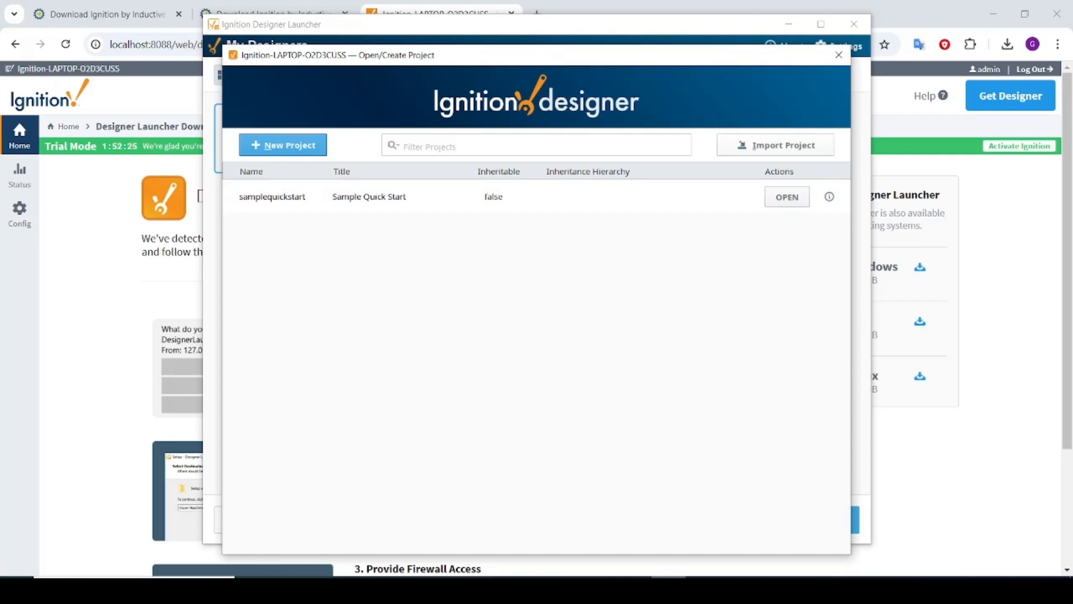
Review New Project database (Sample_SQLite_Database) and tag provider options, then show the gateway Configuration overview
{"action": "left_click", "coordinate": [272, 197]}
{"action": "left_click", "coordinate": [283, 146]}
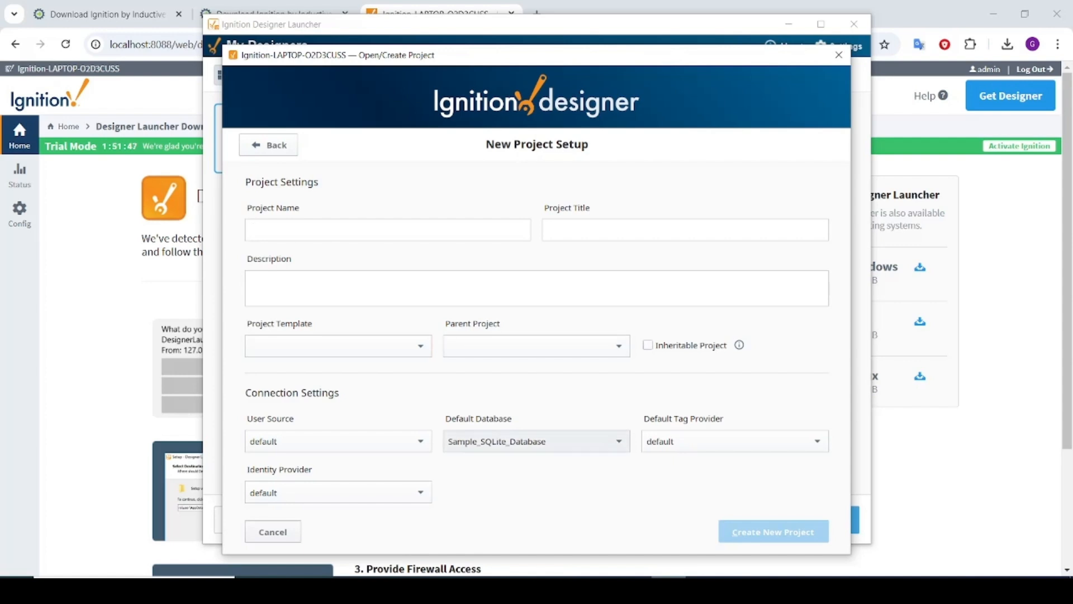
{"action": "left_click", "coordinate": [537, 441]}
{"action": "left_click", "coordinate": [497, 477]}
{"action": "left_click", "coordinate": [734, 441]}
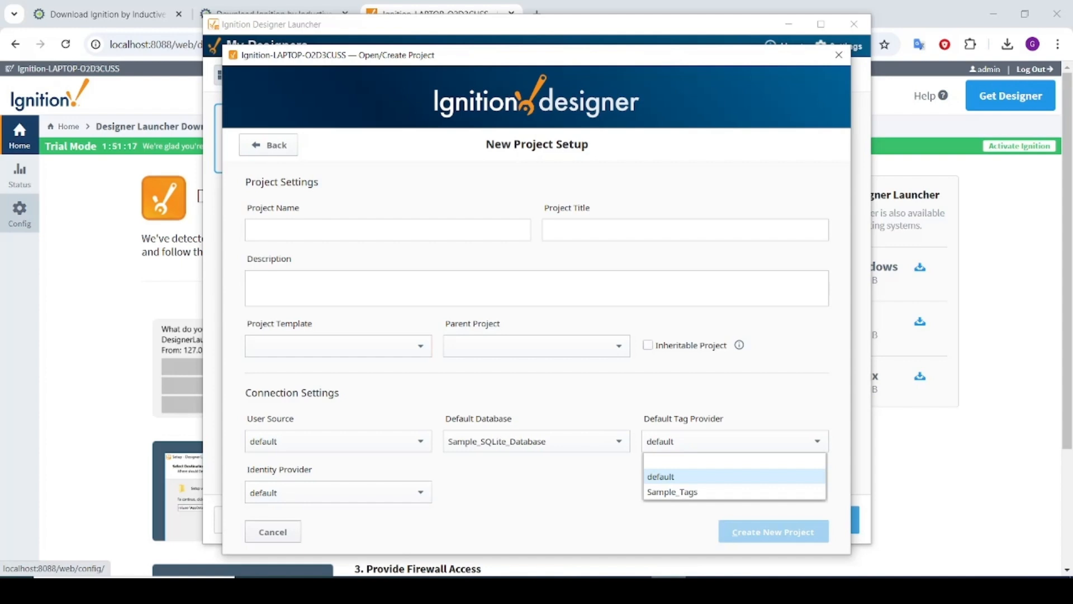
{"action": "left_click", "coordinate": [19, 213]}
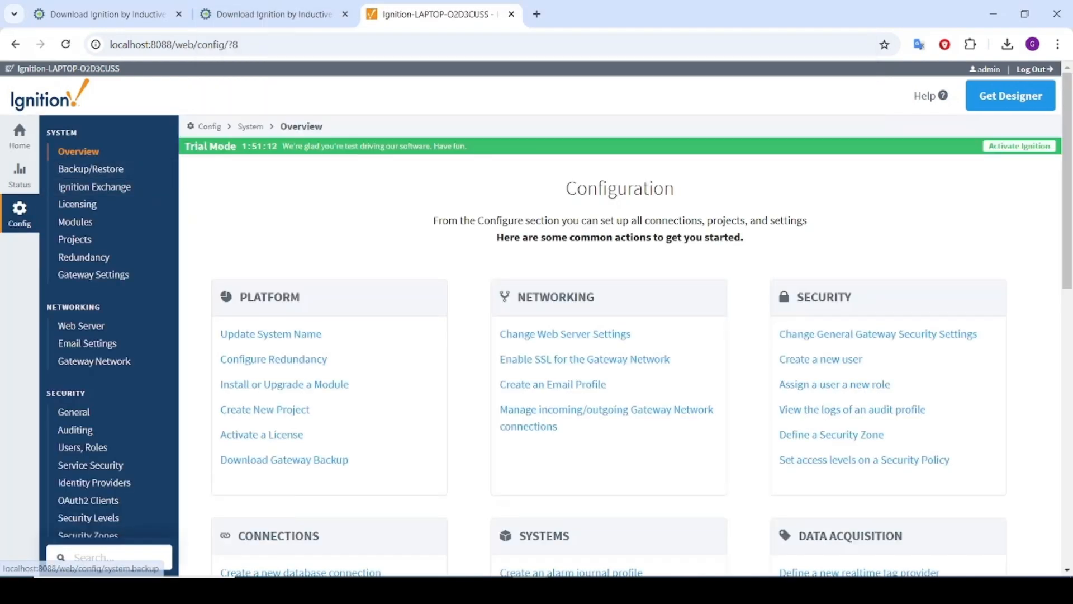
Confirm Sample_SQLite_Database is Valid under Database Connections, then go Back to the designer's project list
{"action": "scroll", "coordinate": [89, 188], "scroll_direction": "down", "scroll_amount": 5}
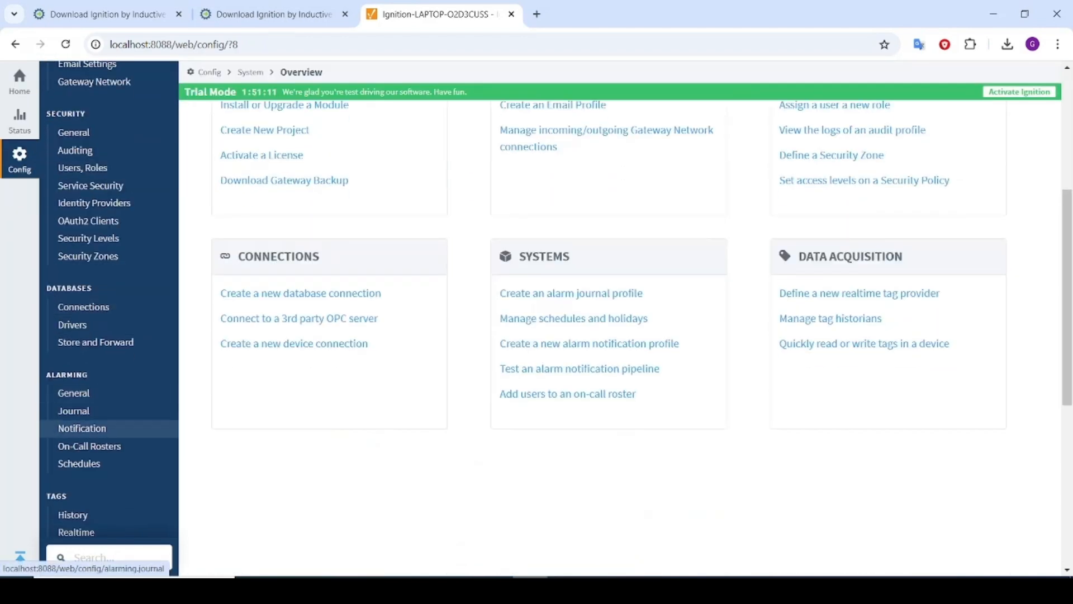
{"action": "left_click", "coordinate": [84, 307]}
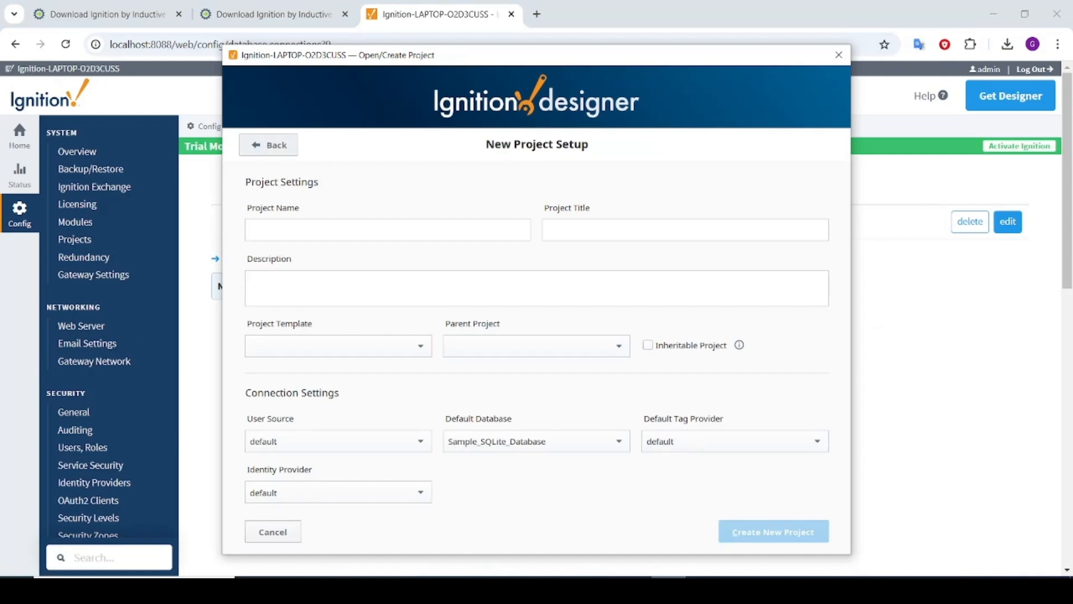
{"action": "left_click", "coordinate": [268, 145]}
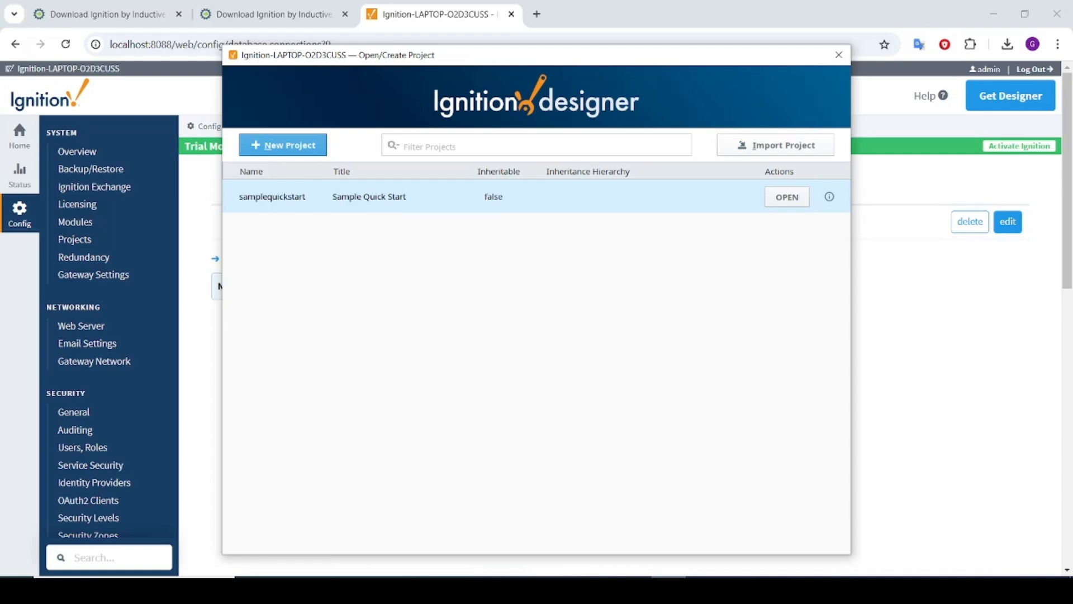
Open samplequickstart and expand Perspective Views > Components > Component Views > Charts, plus Vision
{"action": "left_click", "coordinate": [787, 197]}
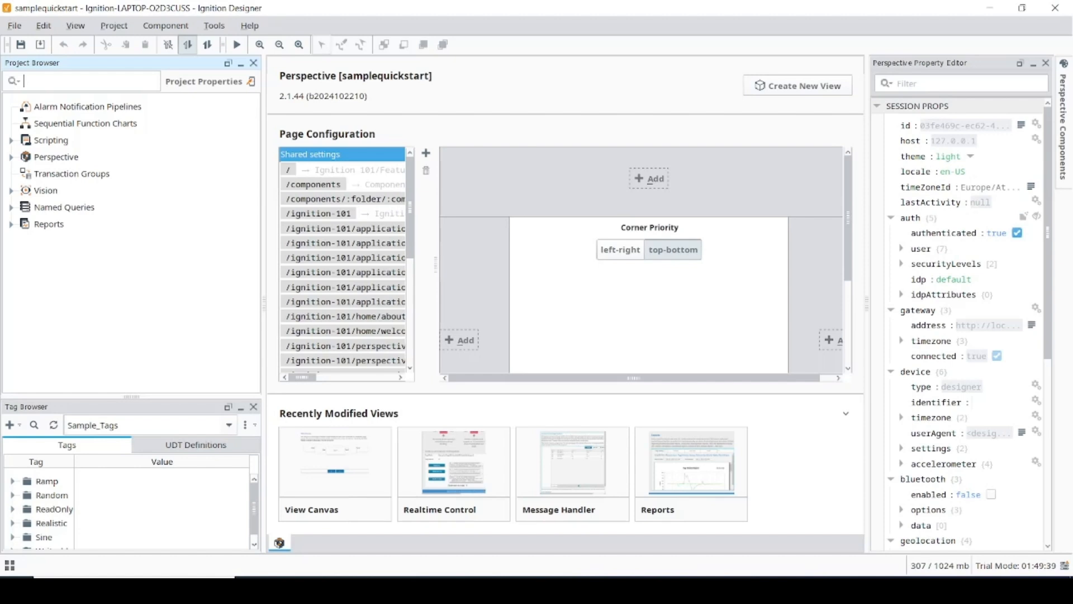
{"action": "left_click", "coordinate": [11, 158]}
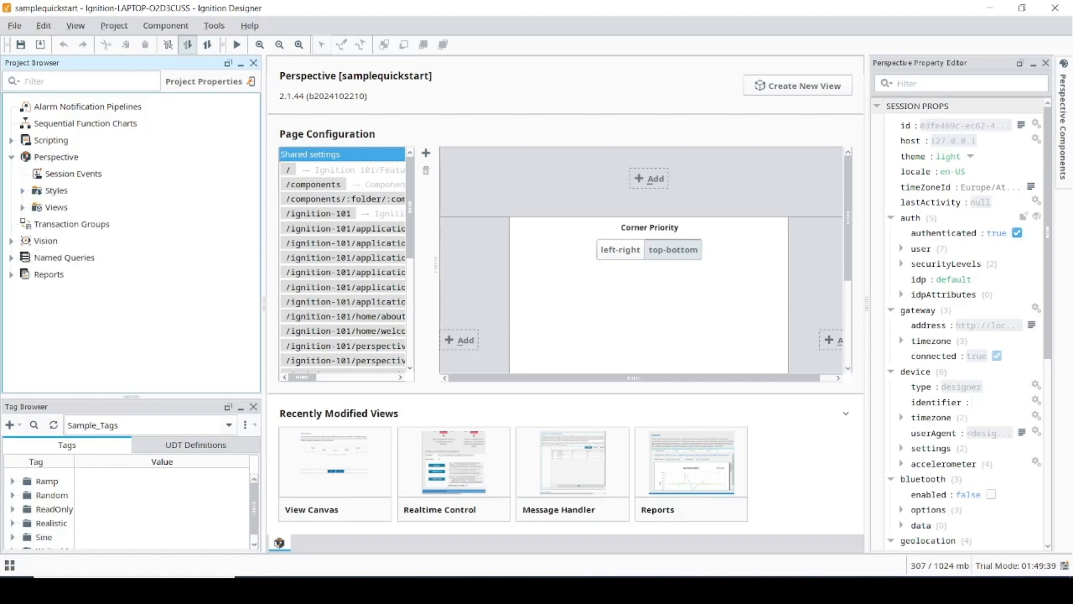
{"action": "left_click", "coordinate": [22, 207]}
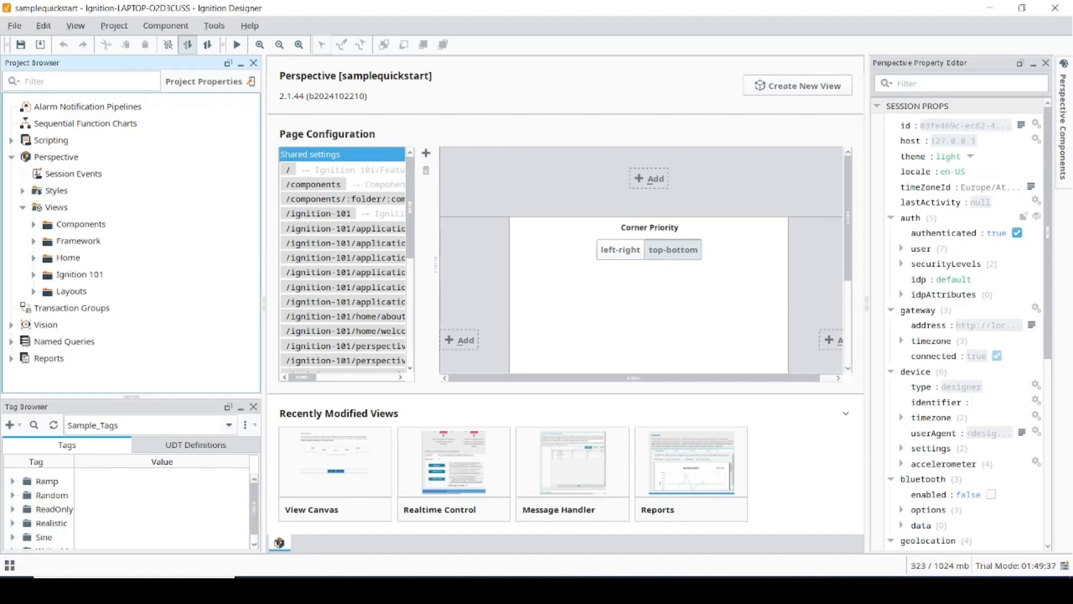
{"action": "left_click", "coordinate": [11, 325]}
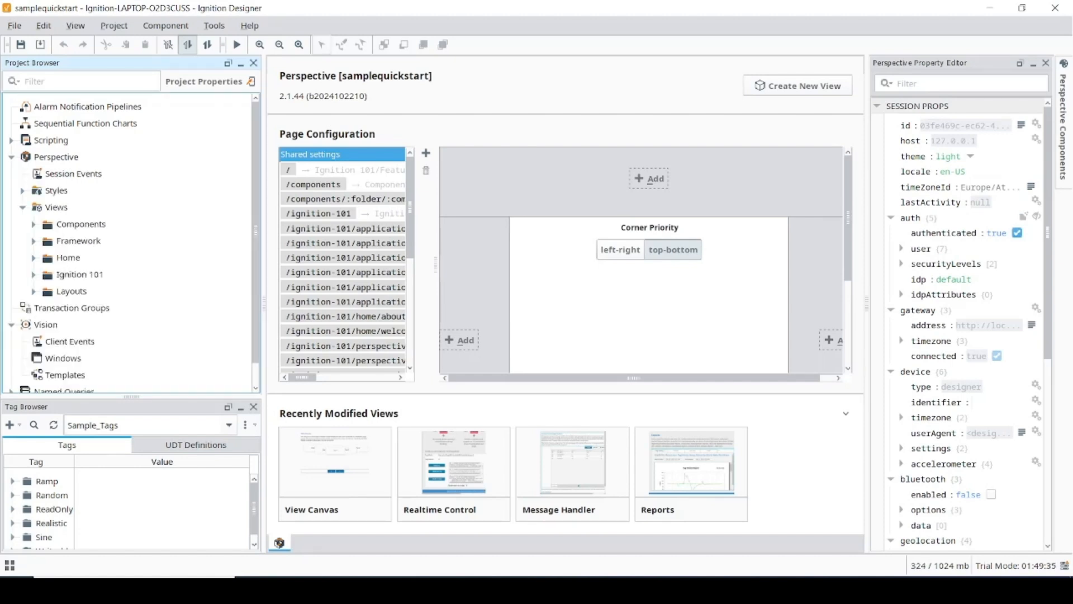
{"action": "left_click", "coordinate": [33, 224]}
{"action": "scroll", "coordinate": [129, 243], "scroll_direction": "down", "scroll_amount": 2}
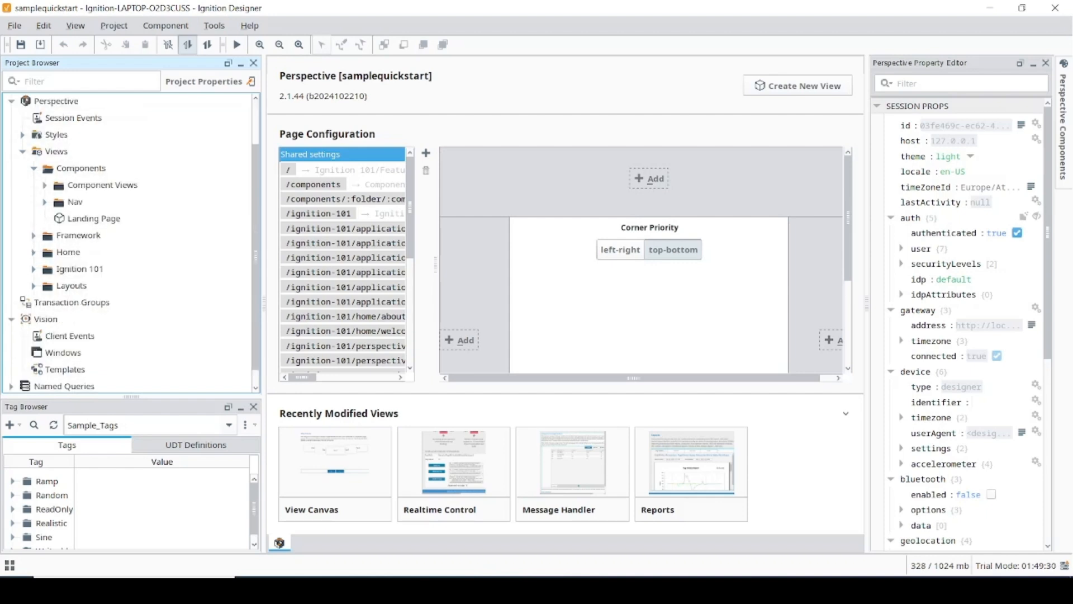
{"action": "left_click", "coordinate": [44, 185]}
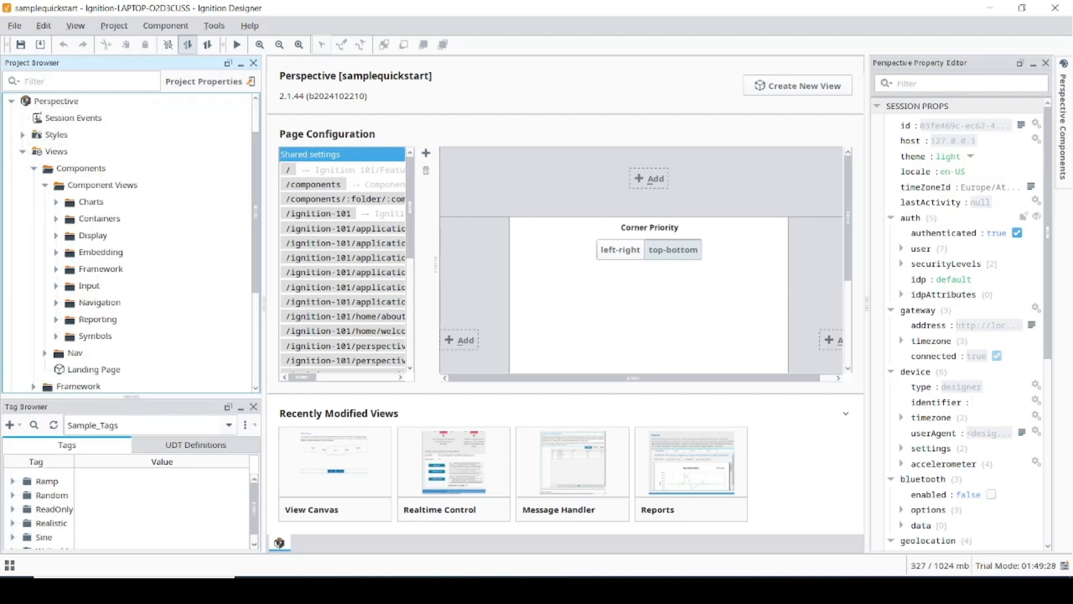
{"action": "left_click", "coordinate": [56, 202]}
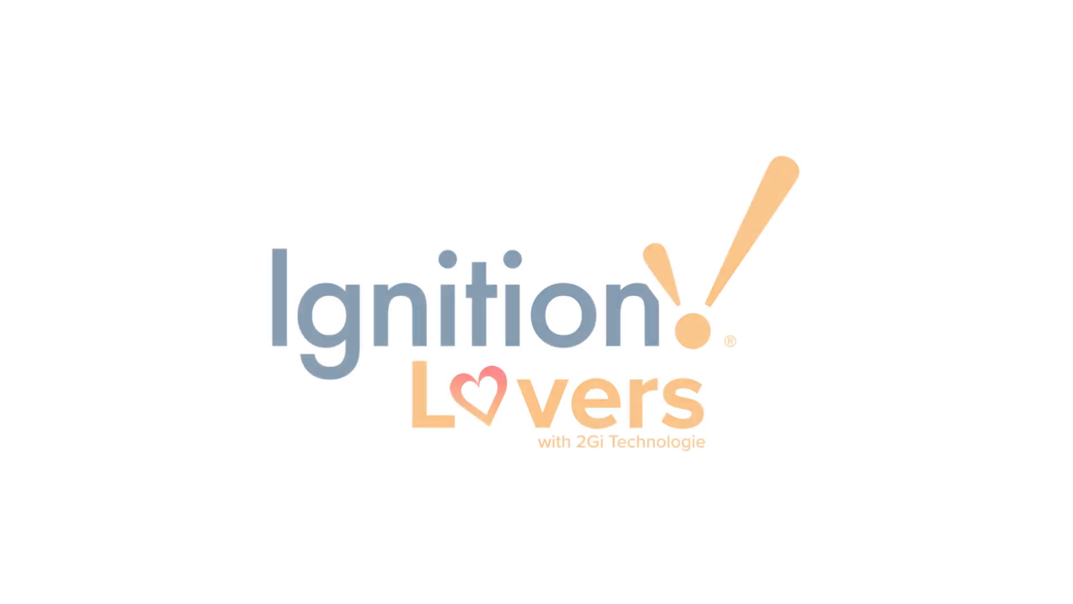